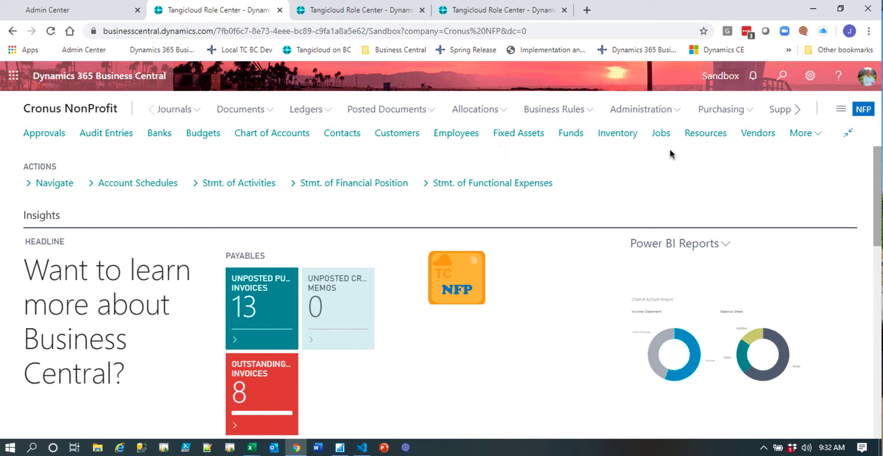
Open the Vendors list, export it with Edit in Excel, and open the downloaded Vendor_Card (6).xlsx workbook in Excel
click(758, 132)
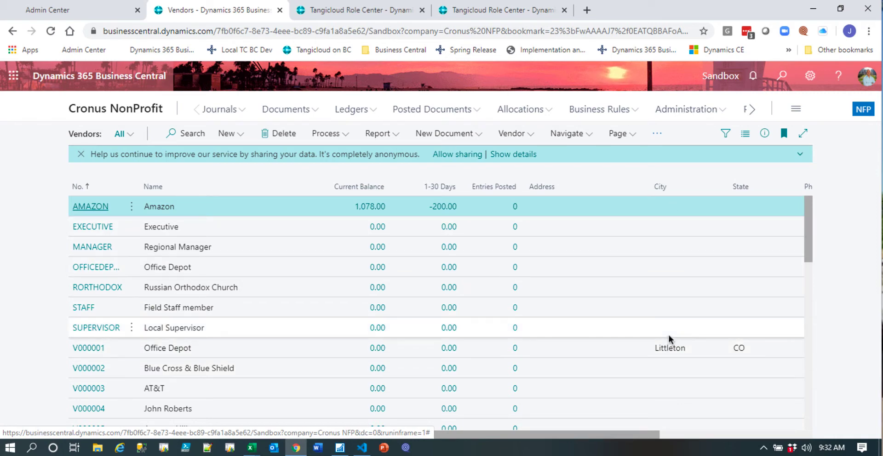
scroll(671, 276, down, 3)
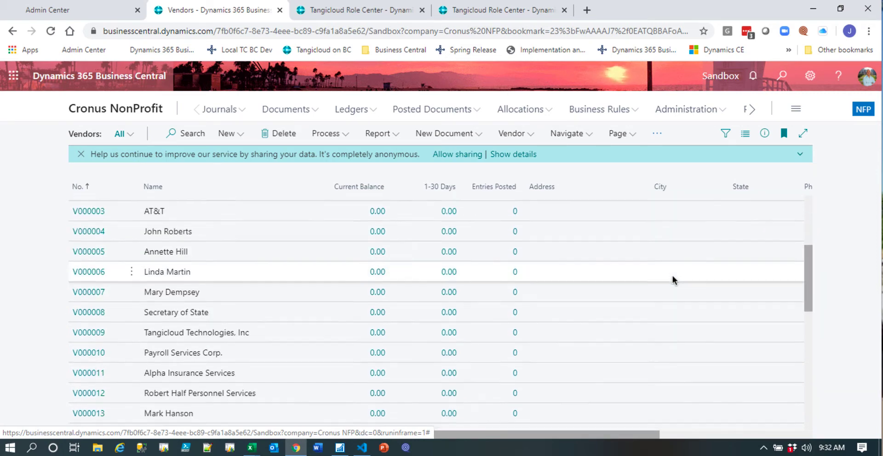
scroll(671, 279, up, 3)
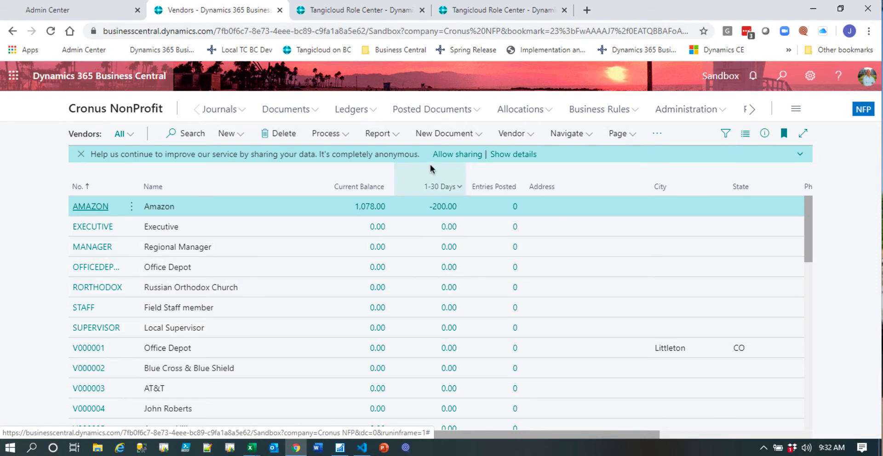
click(628, 132)
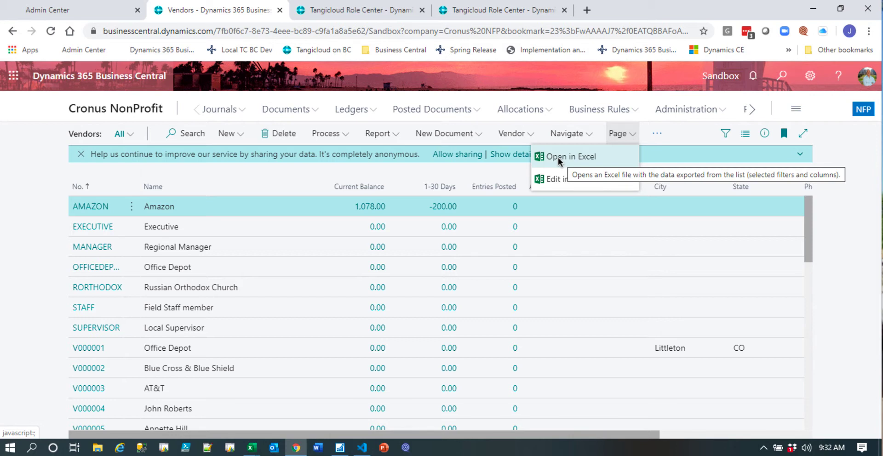
click(564, 178)
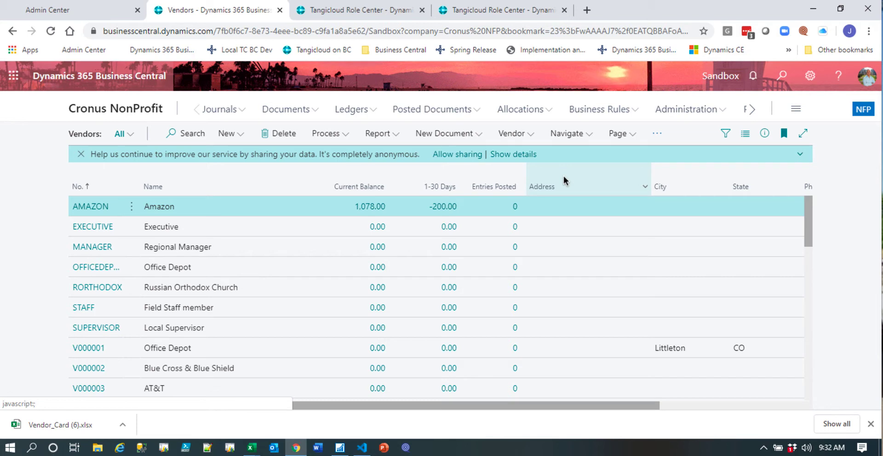
click(18, 425)
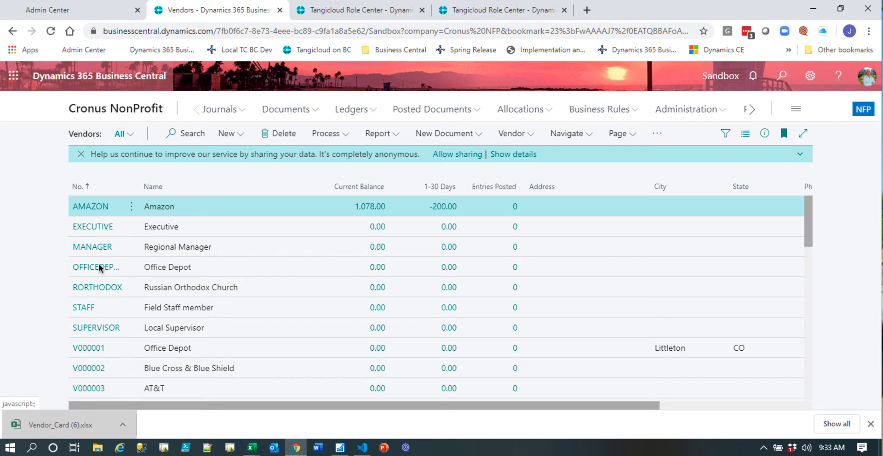
key(alt+Tab)
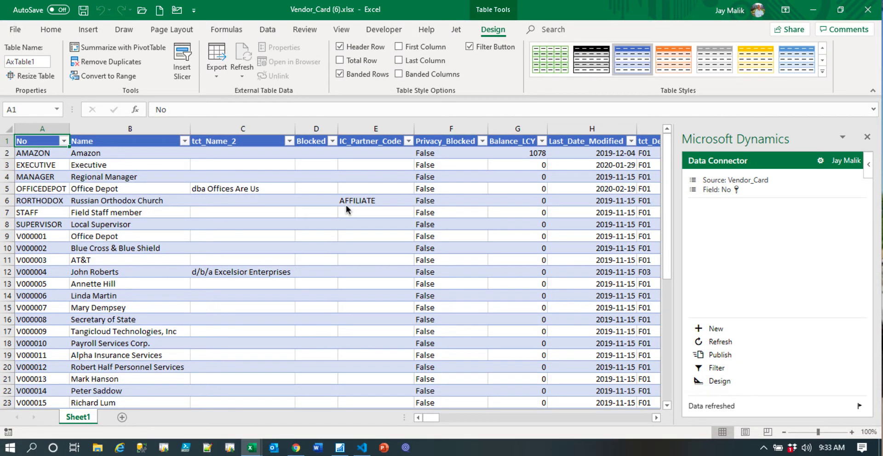
Hide columns J through M of the vendor table, starting with tct_Default_G_L_Account_No
scroll(346, 205, right, 5)
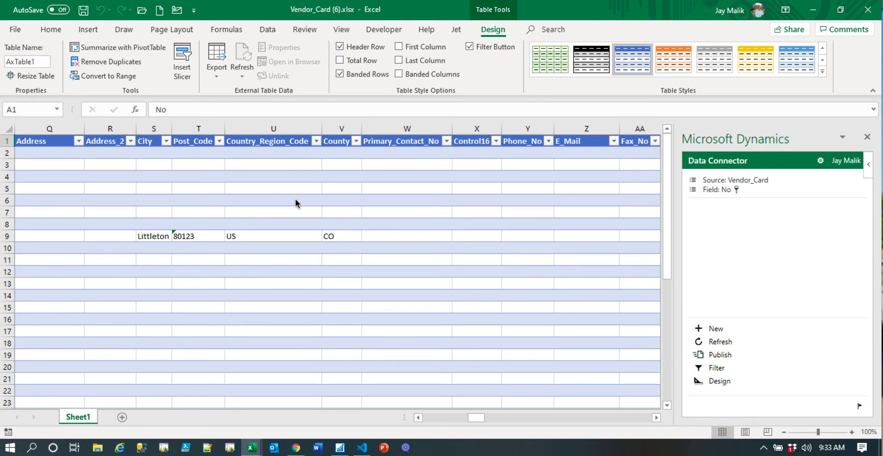
scroll(159, 164, left, 4)
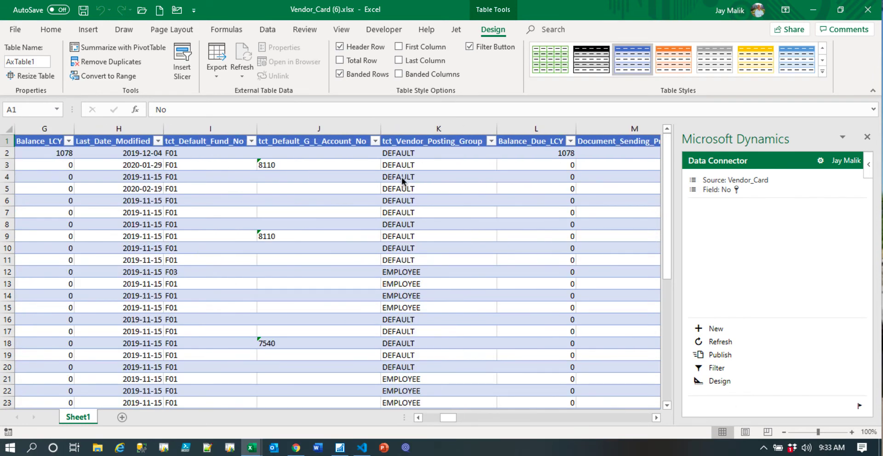
click(305, 128)
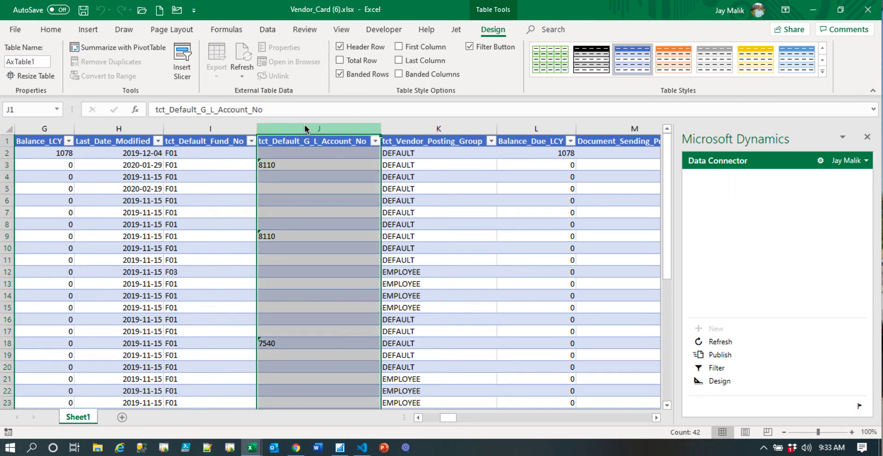
shift+click(628, 129)
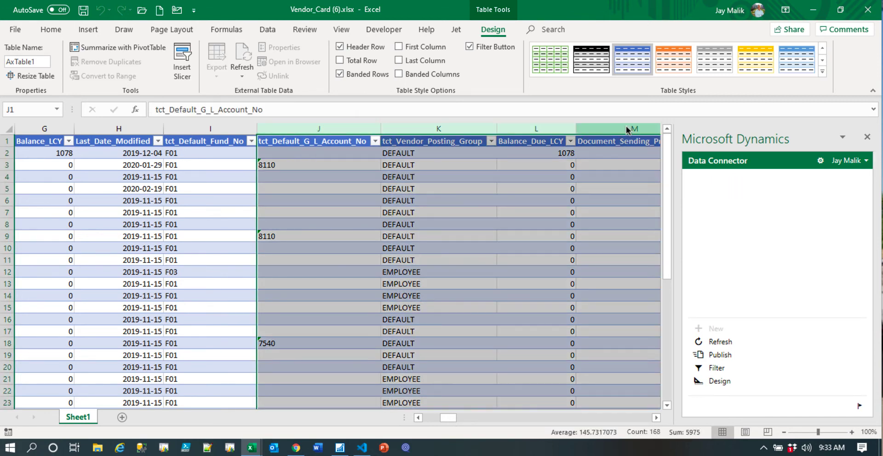
right_click(628, 129)
click(661, 278)
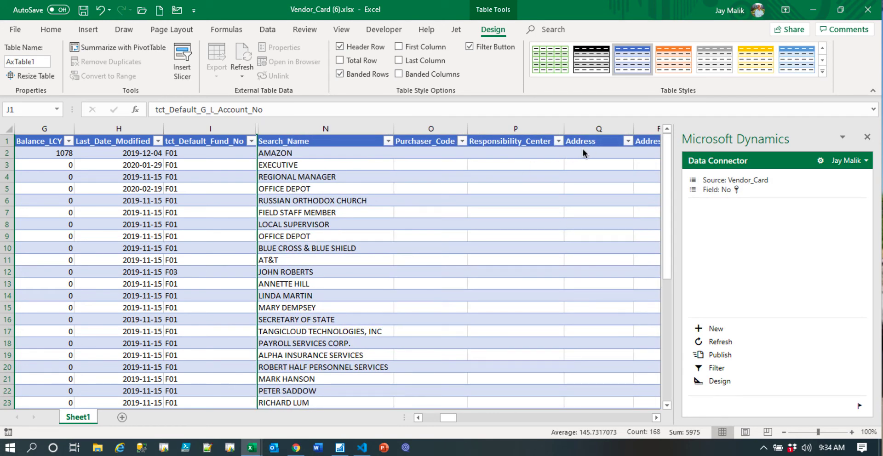
Enter the addresses xx, yy and zz for the AMAZON, EXECUTIVE and REGIONAL MANAGER vendors in the Address column
click(583, 152)
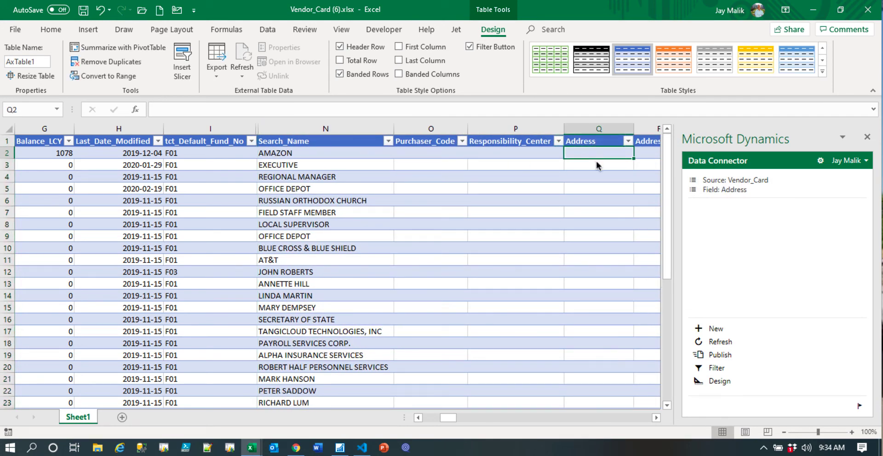
text(xx)
key(Return)
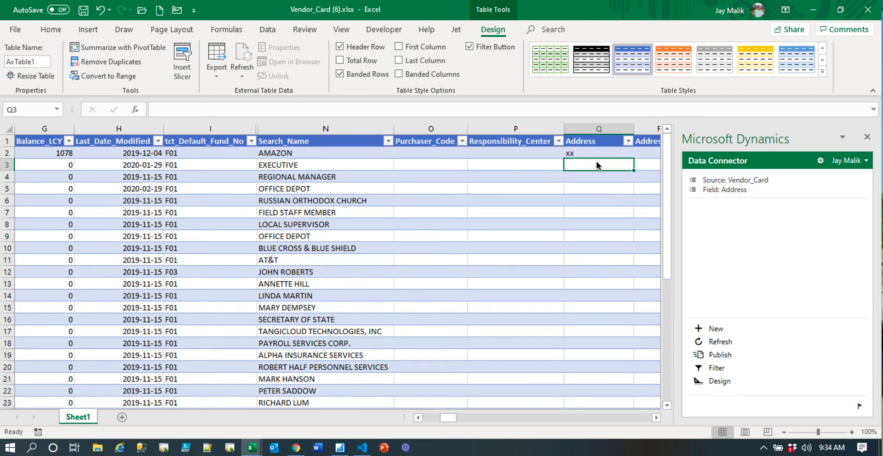
text(yy)
key(Return)
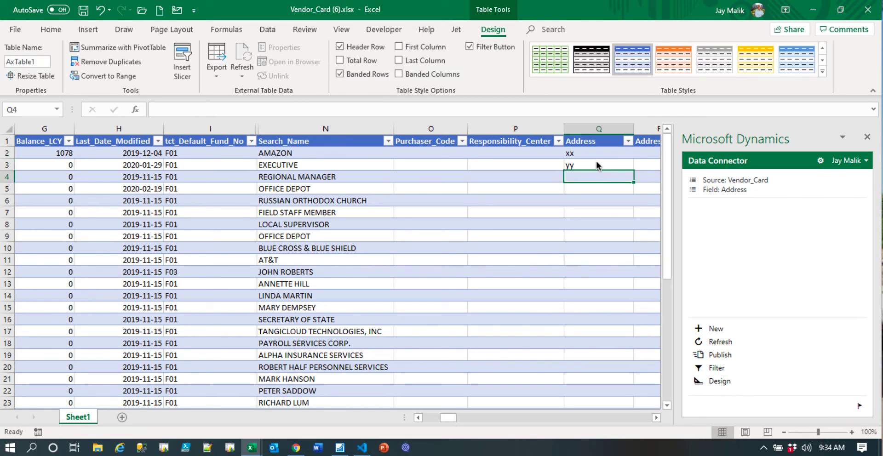
text(zz)
key(Return)
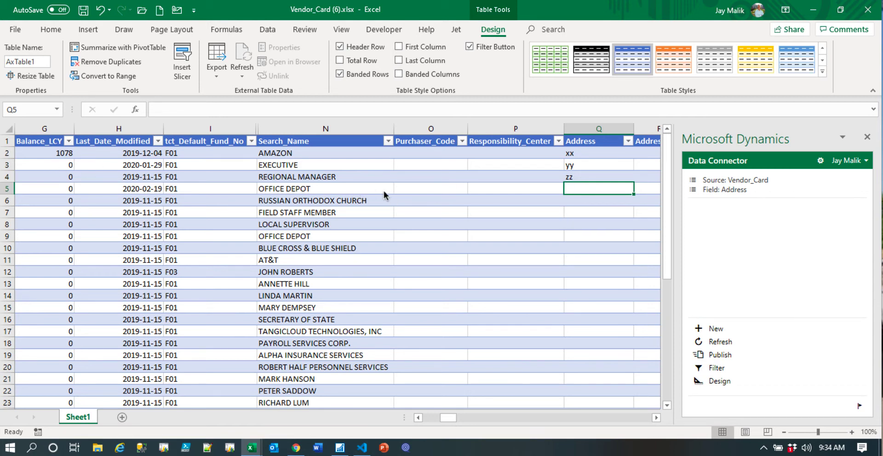
Look through the vendor table's fields, from the vendor number across to the search name
scroll(384, 195, right, 3)
scroll(384, 195, left, 5)
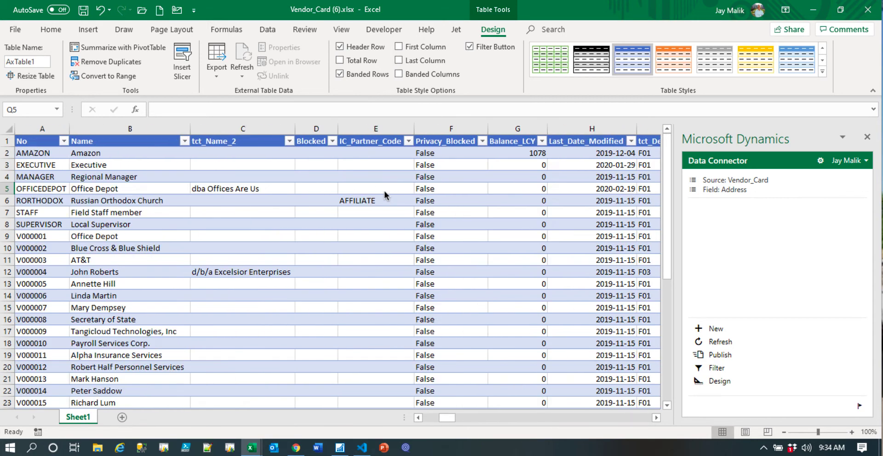
click(489, 197)
key(Right)
key(Right)
key(Right)
key(Right)
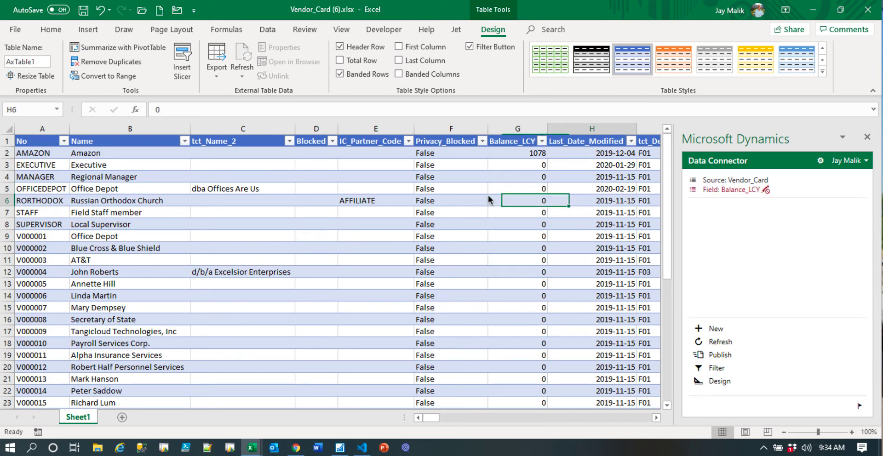
click(488, 196)
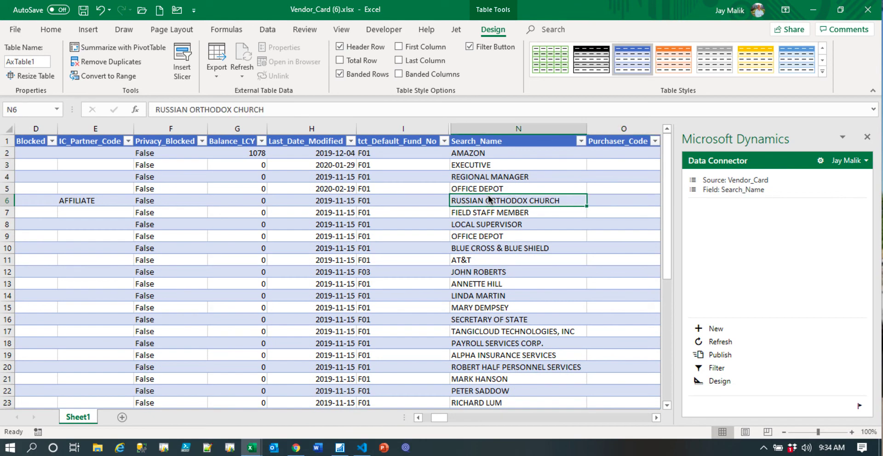
click(409, 129)
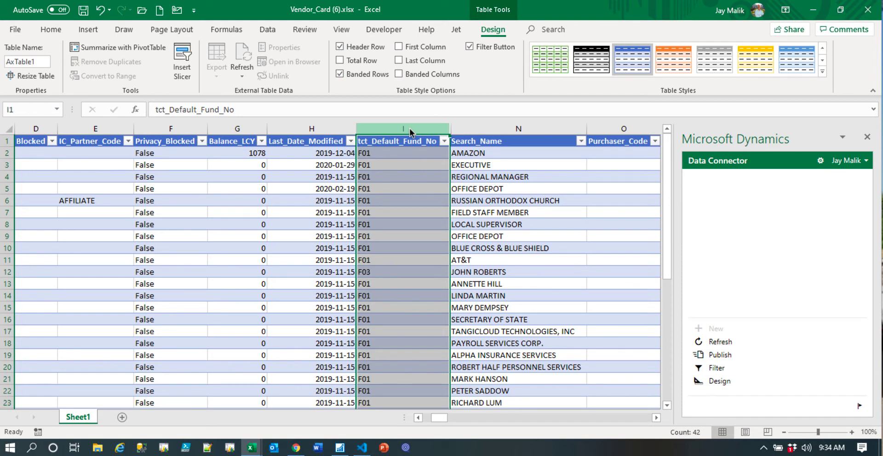
key(ctrl+h)
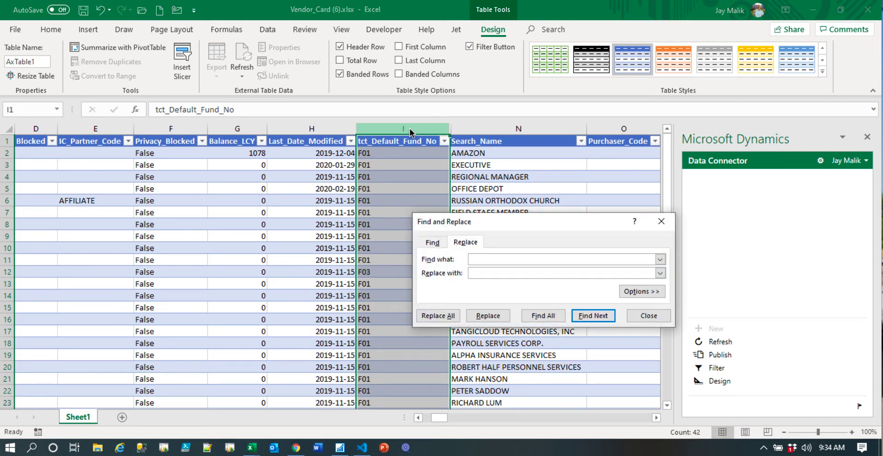
key(Escape)
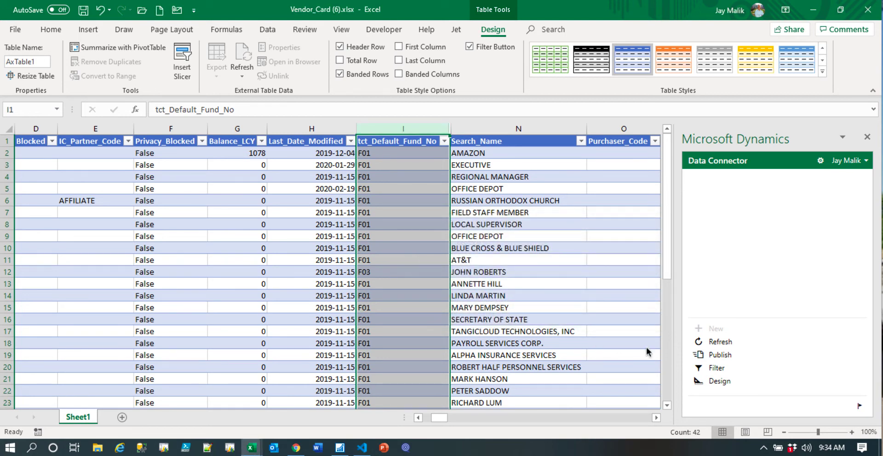
Publish the Excel changes with the Data Connector, and switch to Business Central in Chrome to check the vendor addresses
click(721, 355)
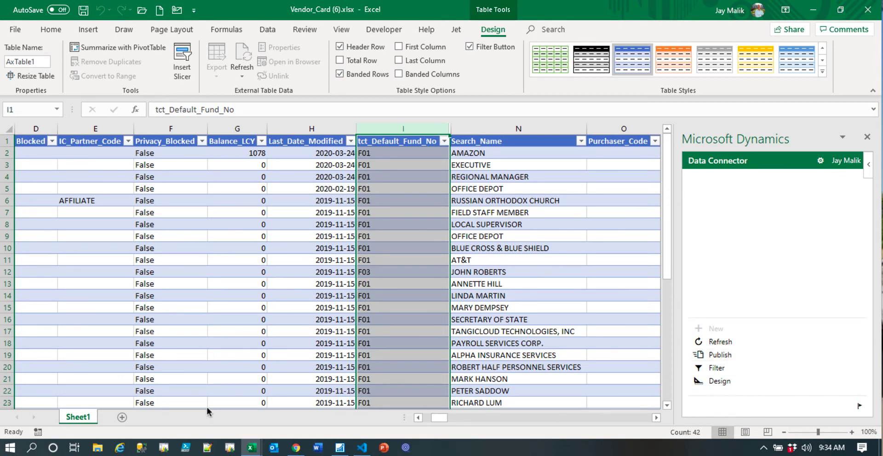
click(297, 448)
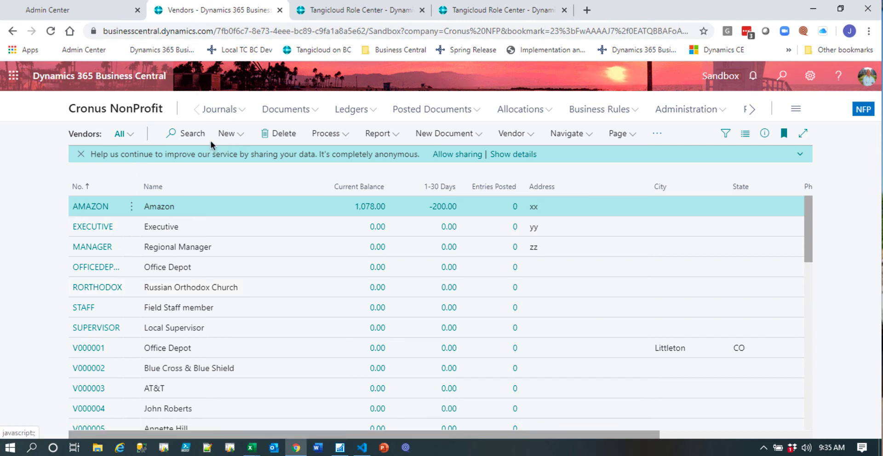
Open the Banks list from the role center, view its Bank Statement Service options, and return to the role center
click(141, 109)
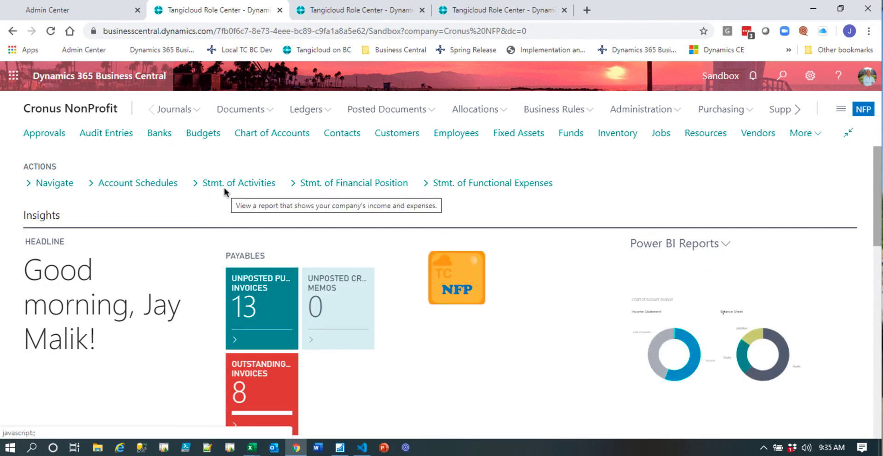
click(161, 132)
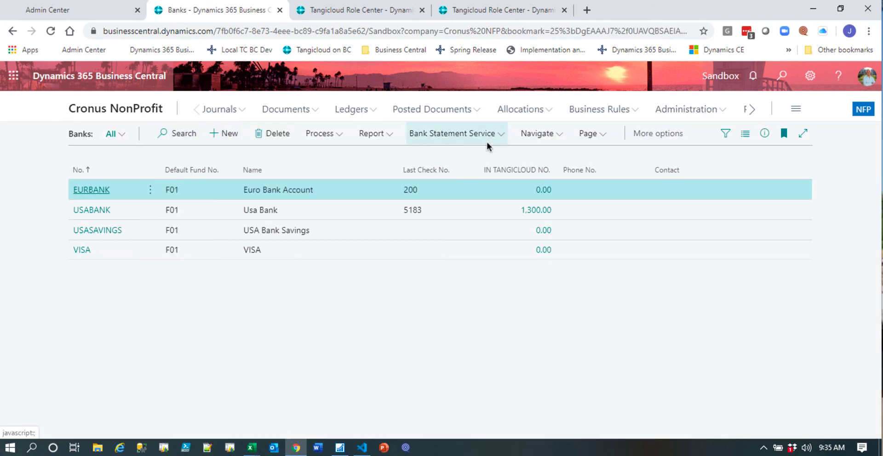
click(503, 134)
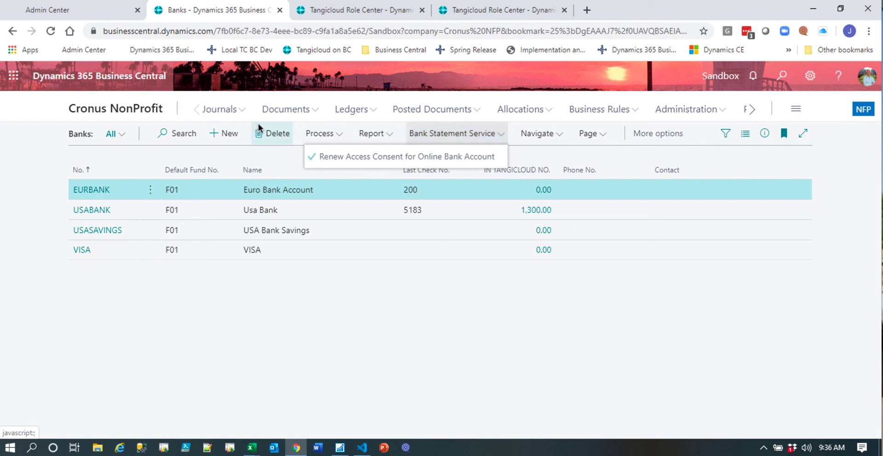
click(117, 108)
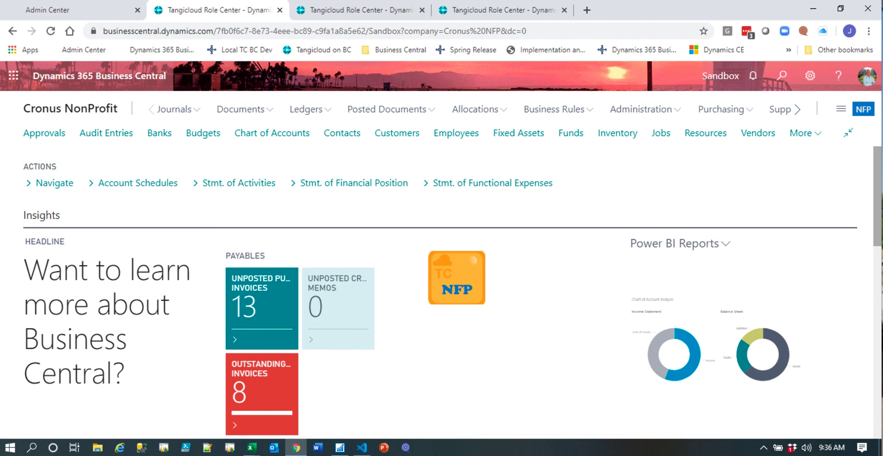
key(alt+p)
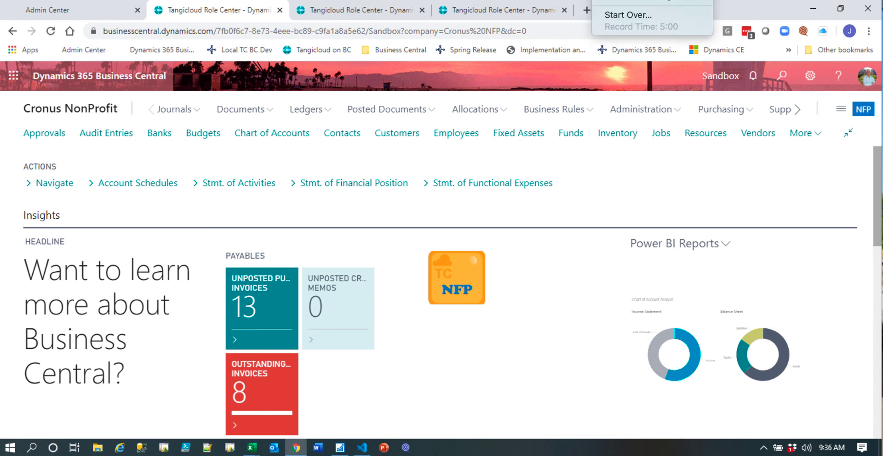